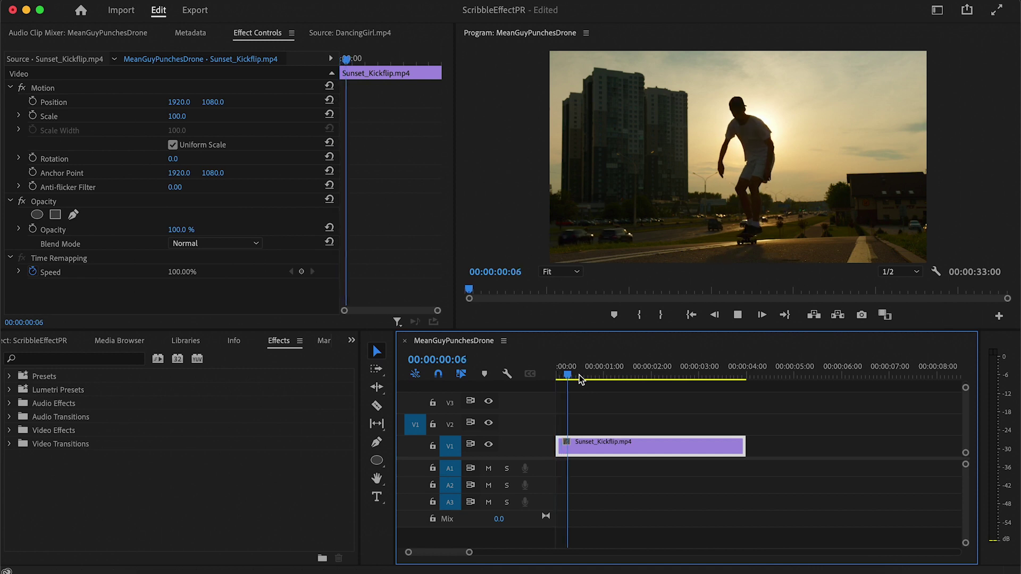
# Pause on the frame where the board lands and nudge to 00:00:02:12
pyautogui.press('space')
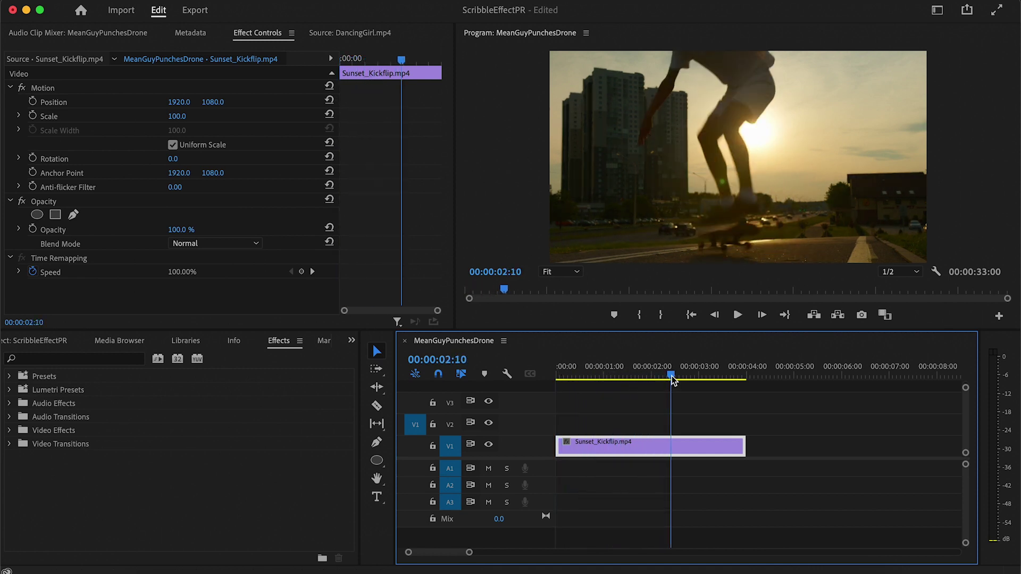
pyautogui.moveTo(674, 380); pyautogui.dragTo(677, 376)
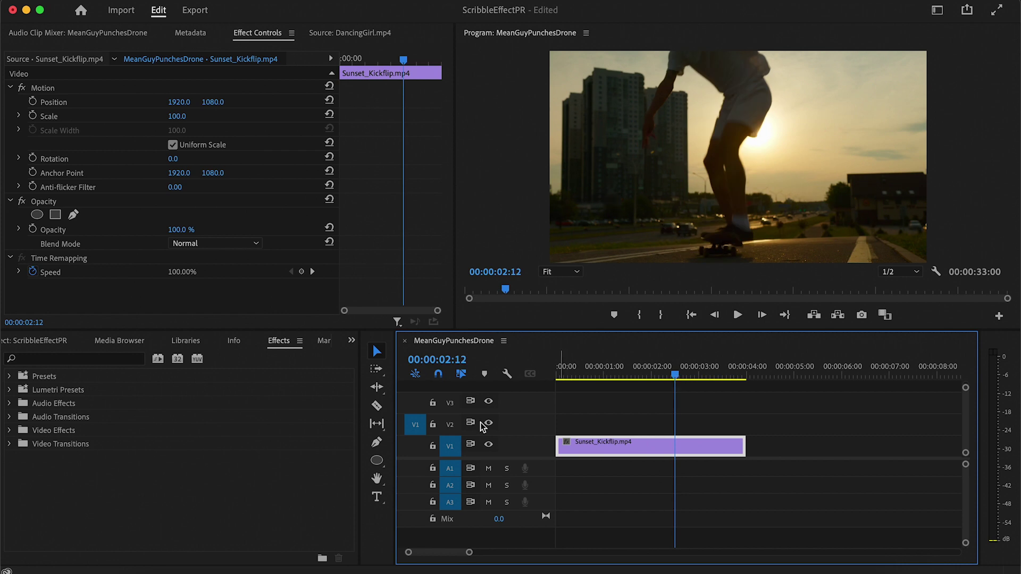
# Draw white burst-line shapes around the board as a Graphic clip on V2
pyautogui.click(378, 460)
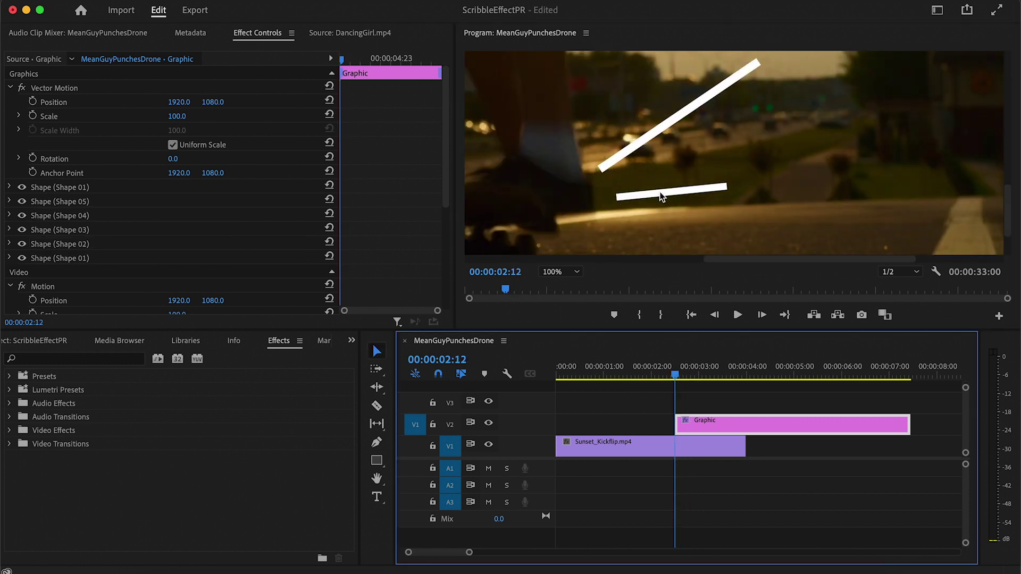
pyautogui.click(104, 359)
pyautogui.write('circ')
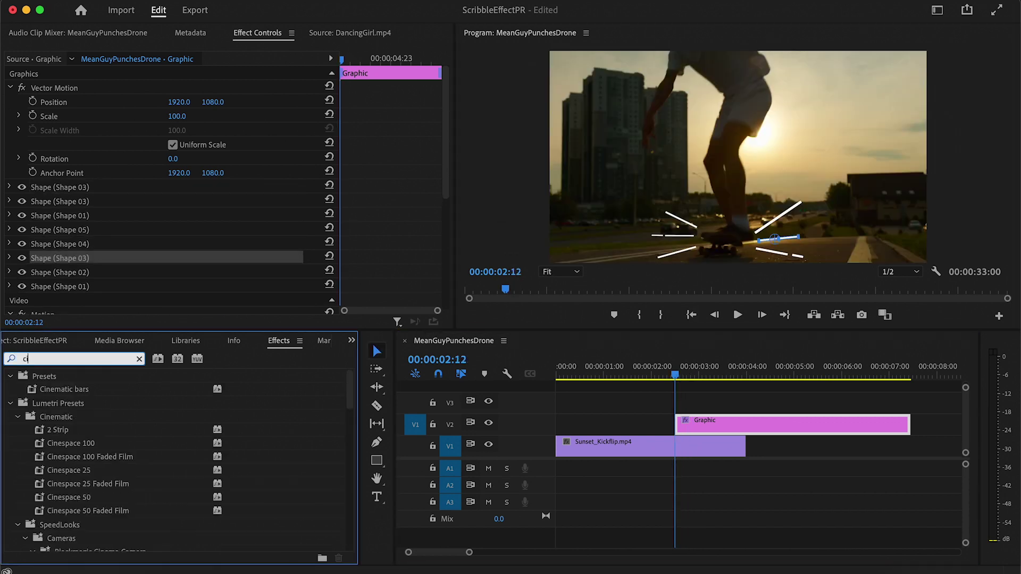
# Apply the Circle effect to the Graphic clip and set its blending to Stencil Alpha
pyautogui.moveTo(56, 456); pyautogui.dragTo(695, 428)
pyautogui.click(739, 161)
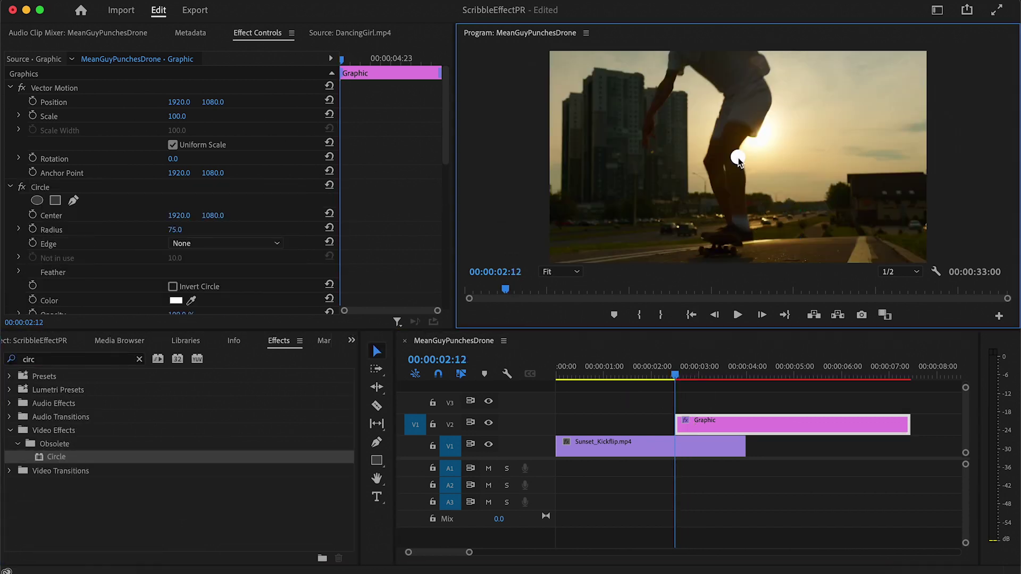
pyautogui.click(739, 159)
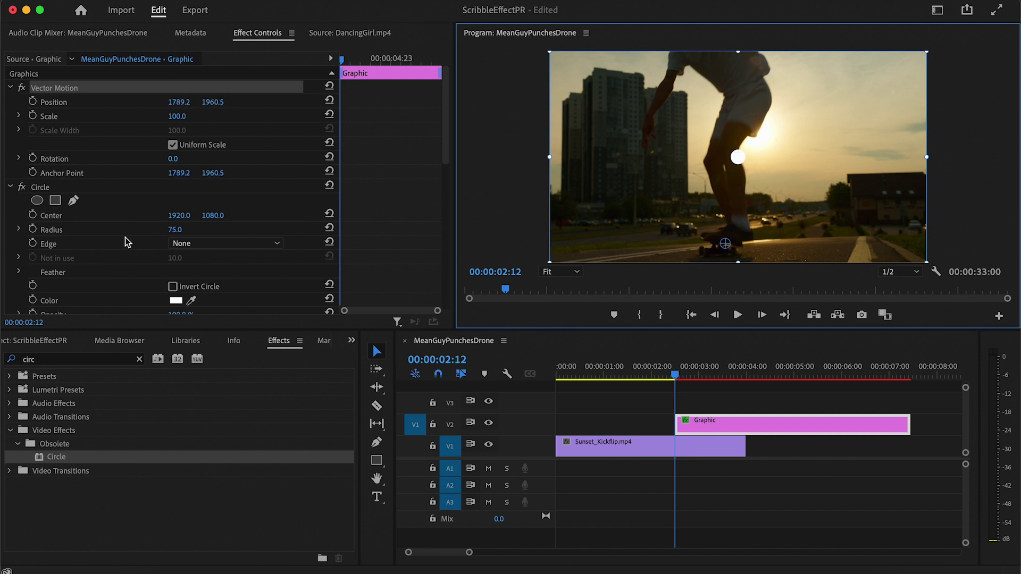
pyautogui.scroll(-3, 148, 200)
pyautogui.click(219, 260)
pyautogui.click(217, 297)
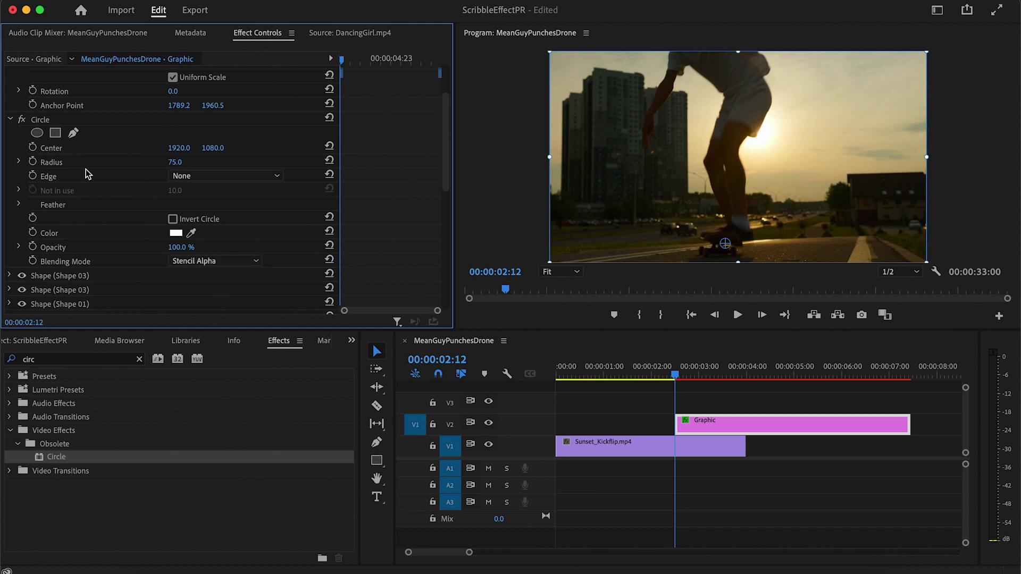
# Keyframe the Circle radius from 75 at 02:12 growing outward to reveal the lines
pyautogui.click(33, 161)
pyautogui.moveTo(349, 70); pyautogui.dragTo(351, 68)
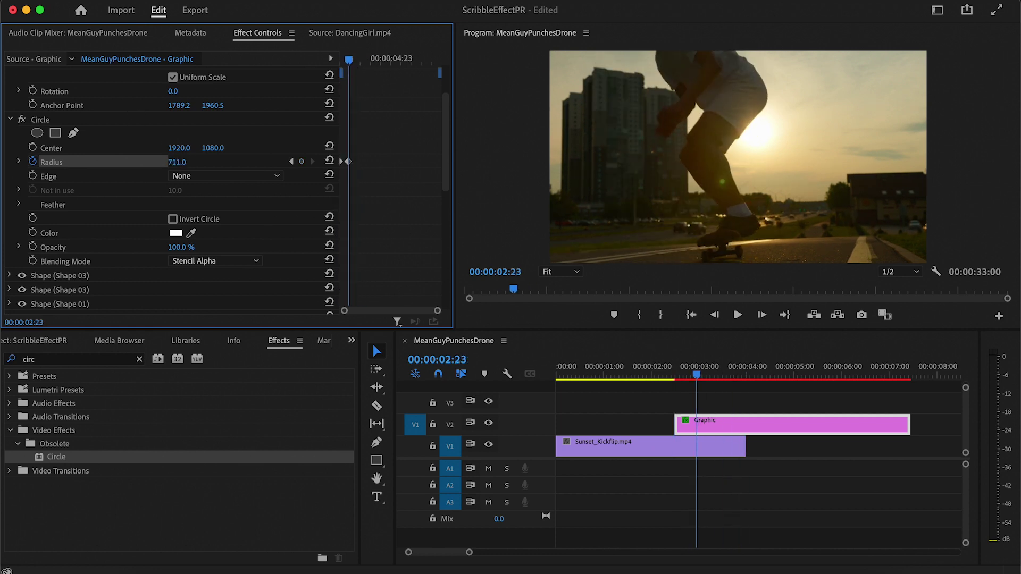
pyautogui.moveTo(352, 120); pyautogui.dragTo(354, 189)
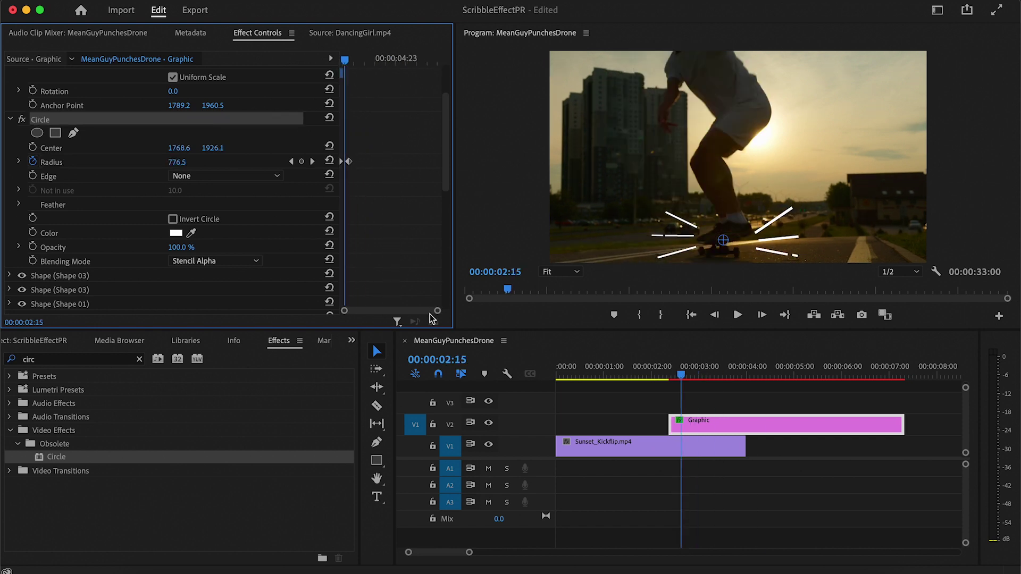
pyautogui.scroll(5, 425, 316)
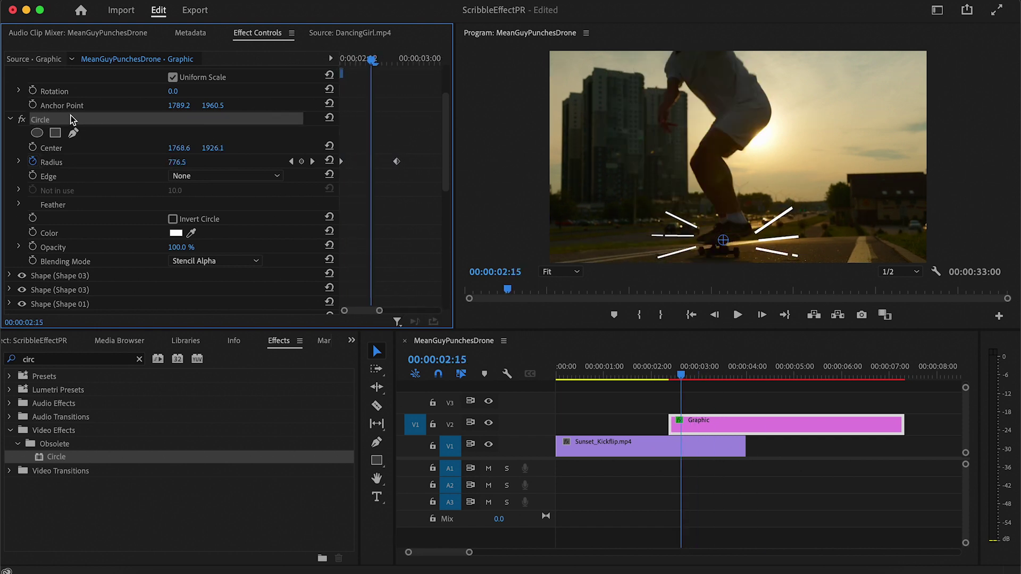
pyautogui.press('super+v')
pyautogui.scroll(-2, 120, 301)
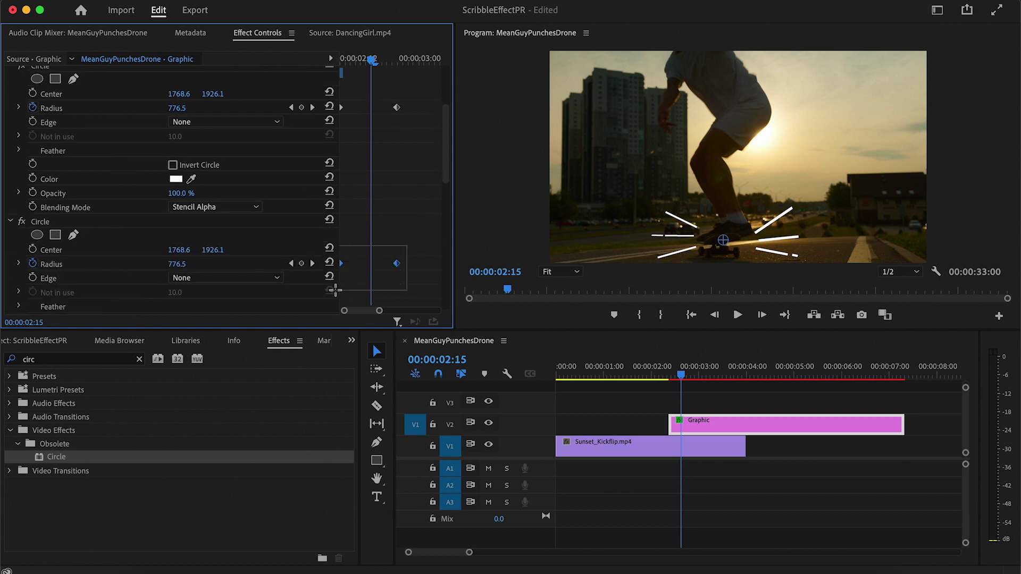
# Delay the pasted inverted Circle's radius keyframes one frame and preview the burst
pyautogui.press('Left')
pyautogui.moveTo(341, 264); pyautogui.dragTo(368, 270)
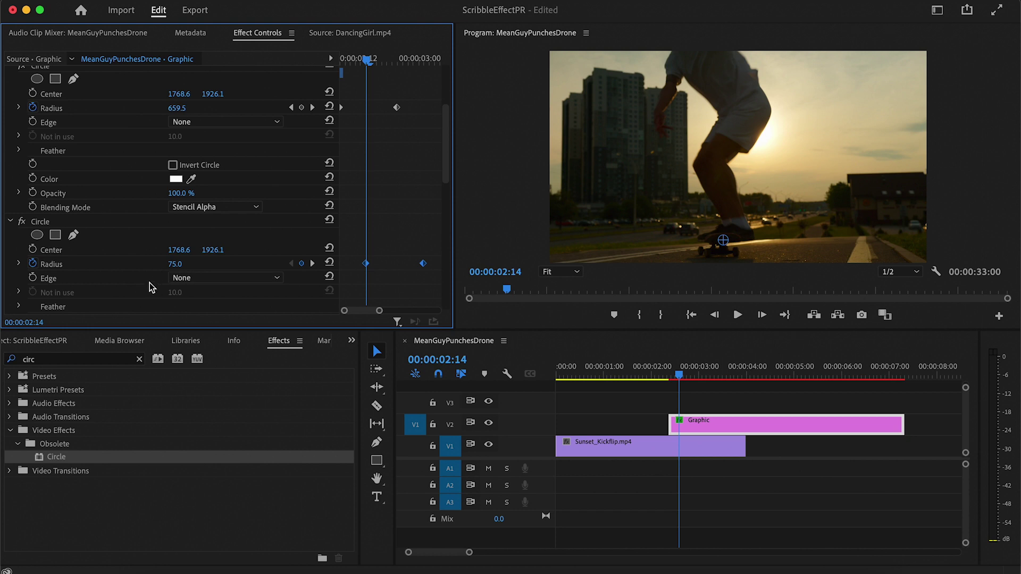
pyautogui.scroll(-2, 149, 288)
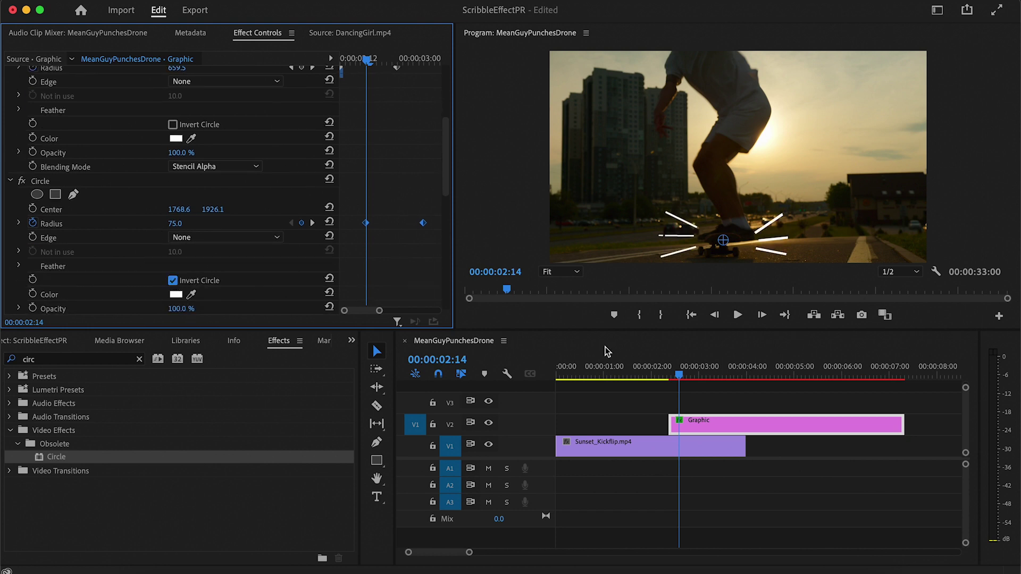
pyautogui.click(658, 367)
pyautogui.press('space')
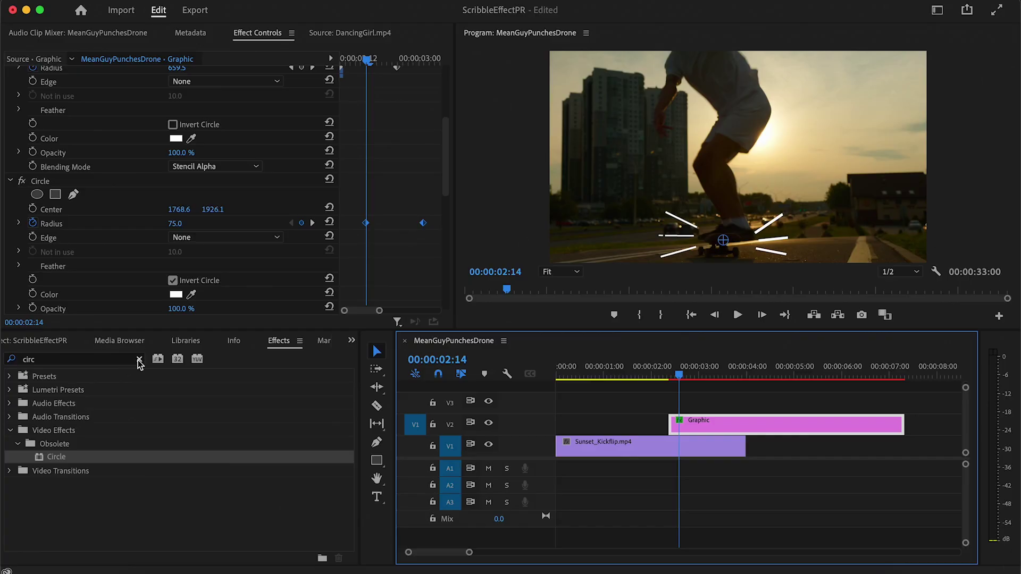
pyautogui.write('roughe')
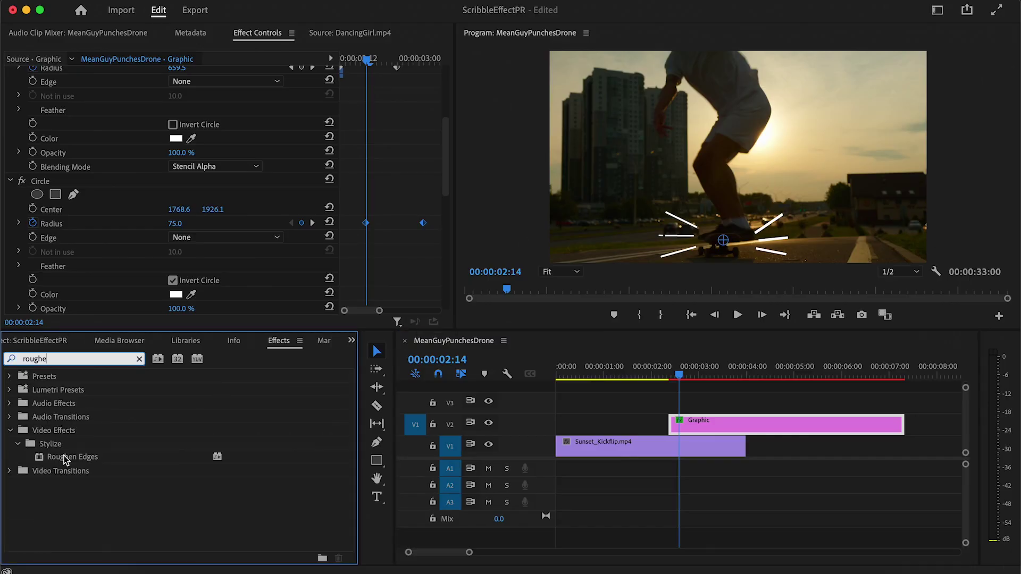
# Apply Roughen Edges to the Graphic clip with Border 15 and Complexity 4
pyautogui.moveTo(65, 457); pyautogui.dragTo(718, 425)
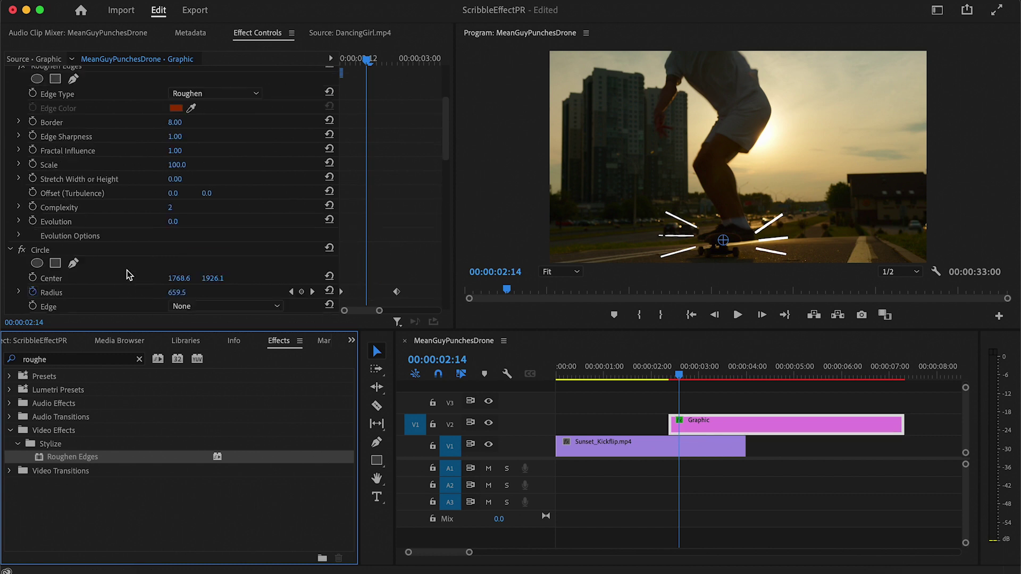
pyautogui.scroll(2, 127, 275)
pyautogui.click(175, 163)
pyautogui.write('15')
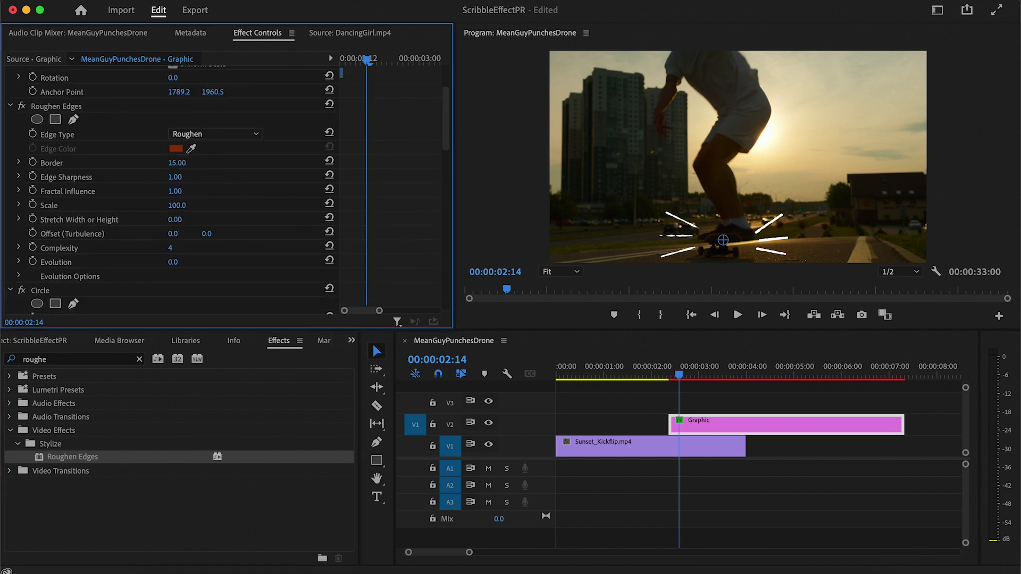
pyautogui.moveTo(663, 367); pyautogui.dragTo(674, 376)
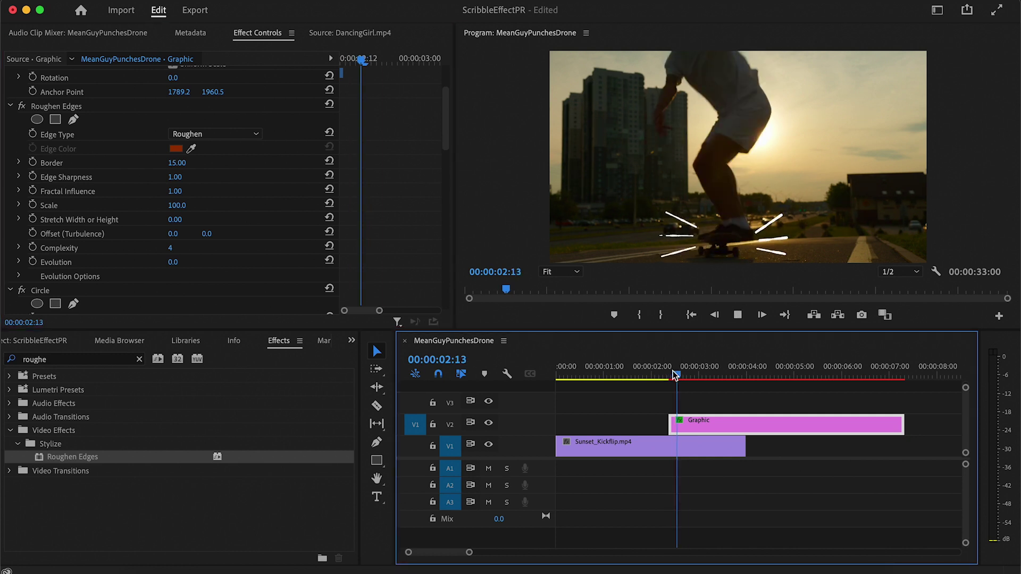